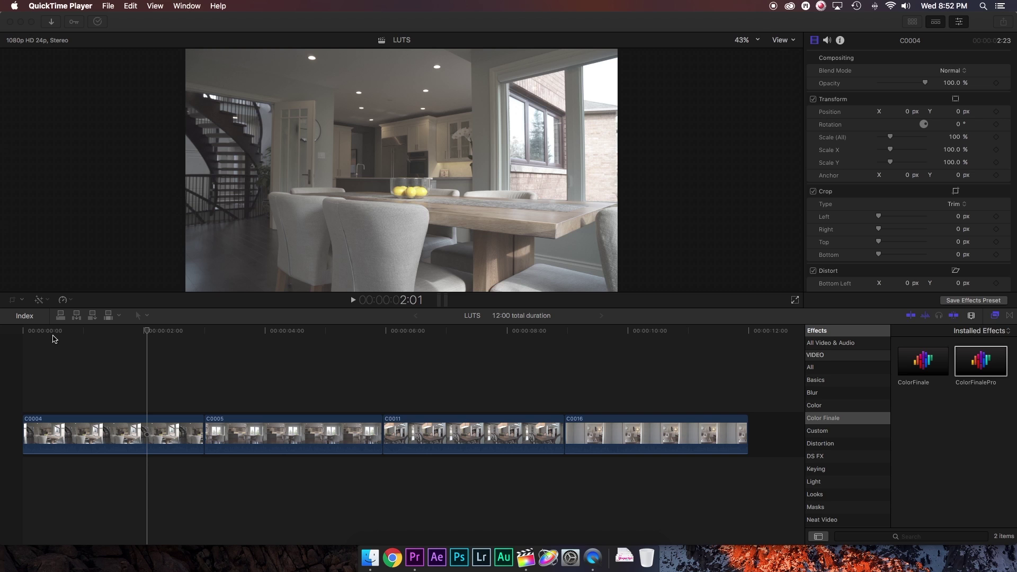
Step: Play the four-clip LUTS timeline from the start, then park the playhead near 1:03 in C0004
click(24, 332)
click(23, 332)
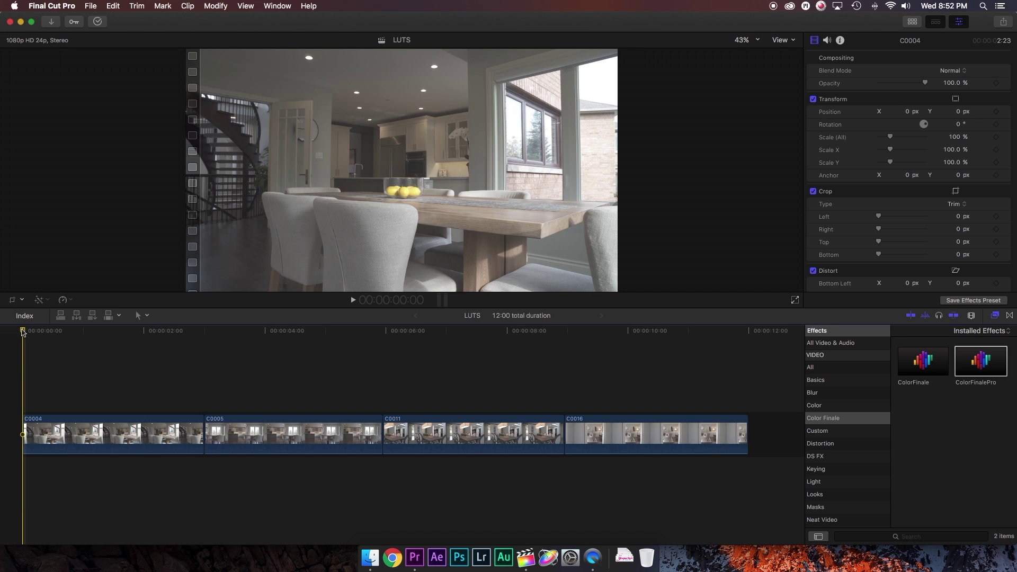
key(space)
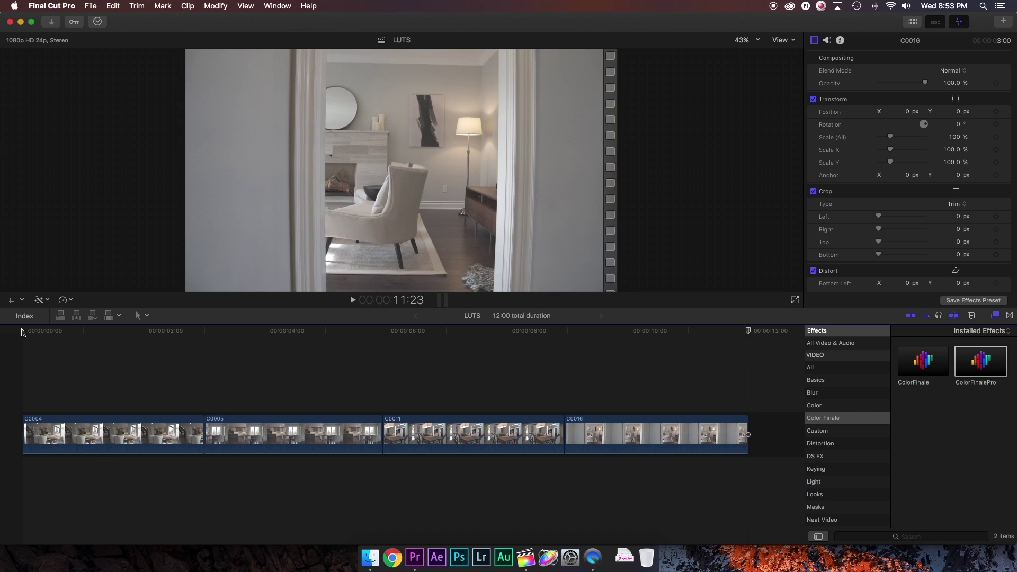
click(92, 331)
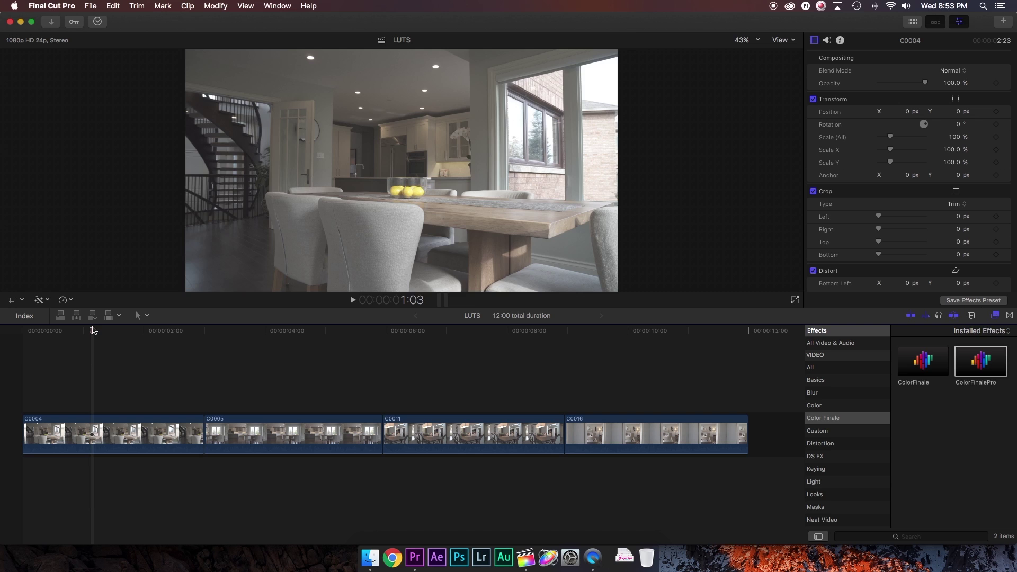
Step: Apply the ColorFinalePro effect to clip C0004 and open its grading window
drag(981, 360, 58, 418)
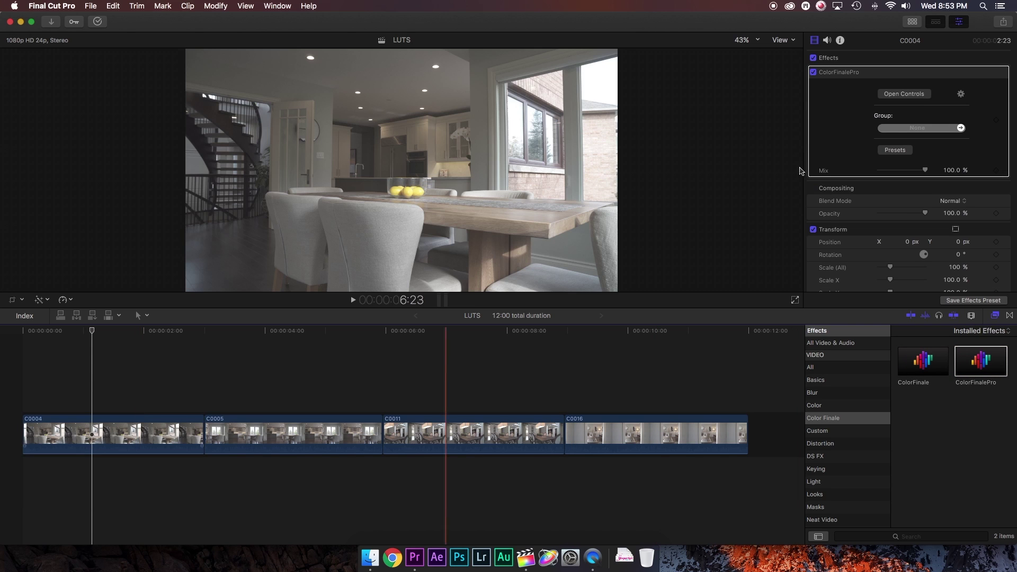
click(922, 95)
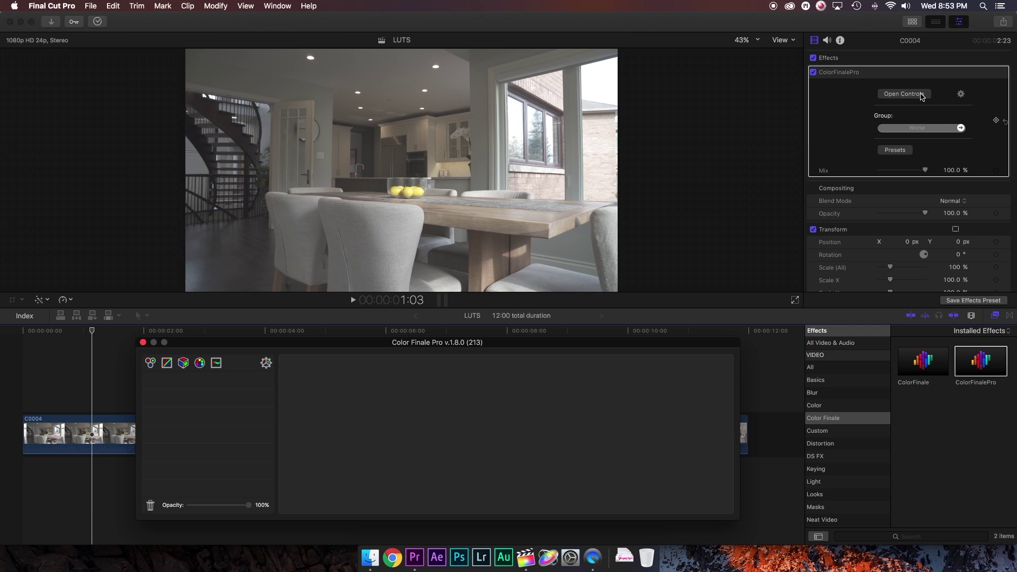
Step: Add a Color Wheels layer with Lift lowered to -0.08 and Gain raised to 0.05
click(151, 363)
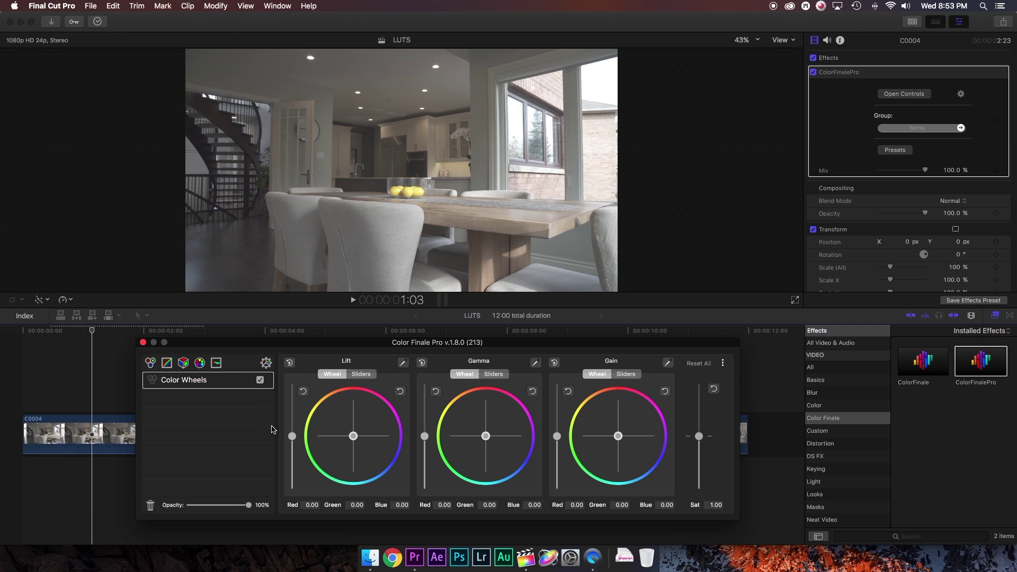
drag(292, 437, 292, 443)
drag(556, 436, 557, 434)
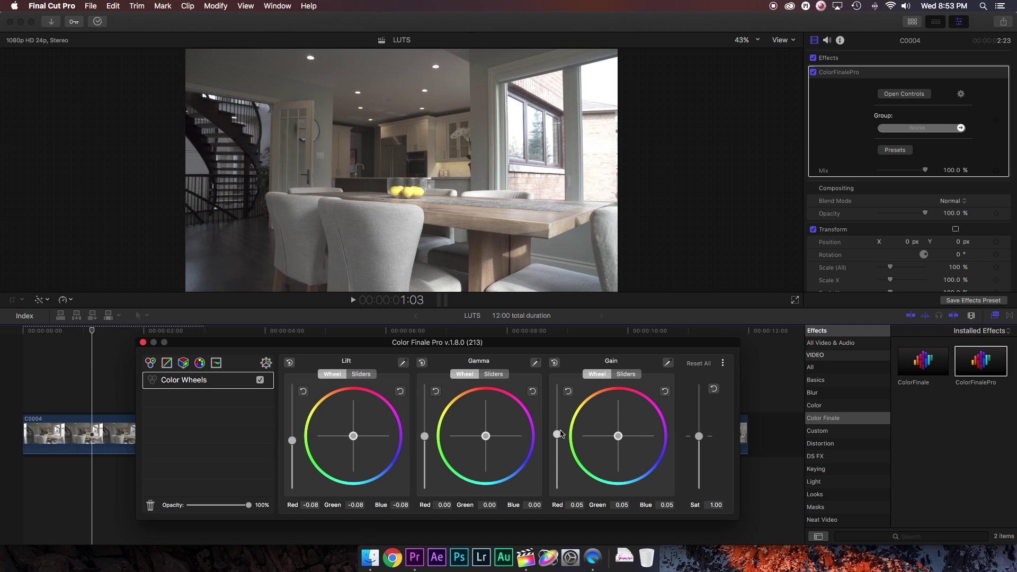
Step: Add a Curves layer with an S-shaped Master Curve, lifted black point and slightly raised Red Curve
click(167, 362)
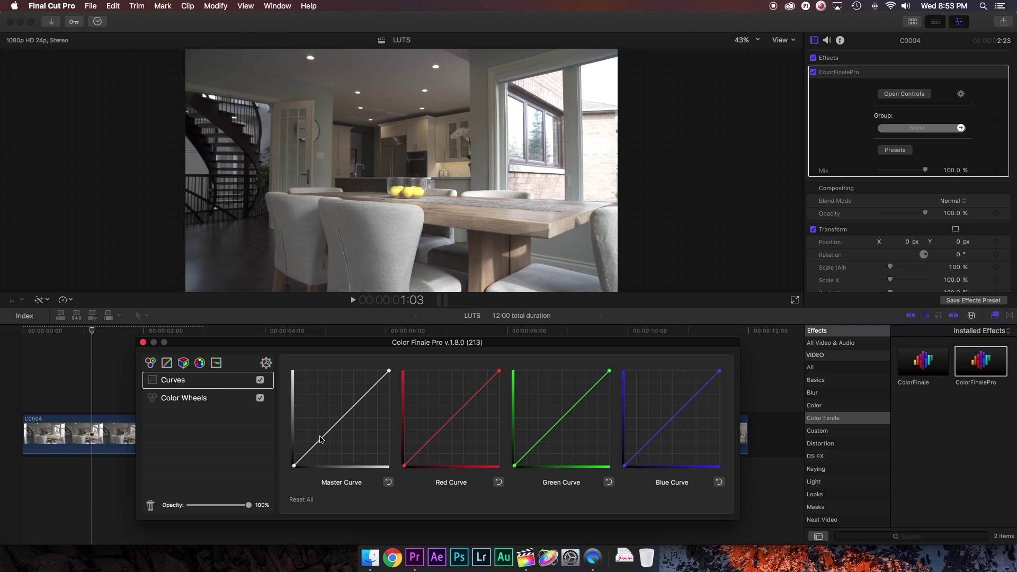
drag(320, 440, 321, 441)
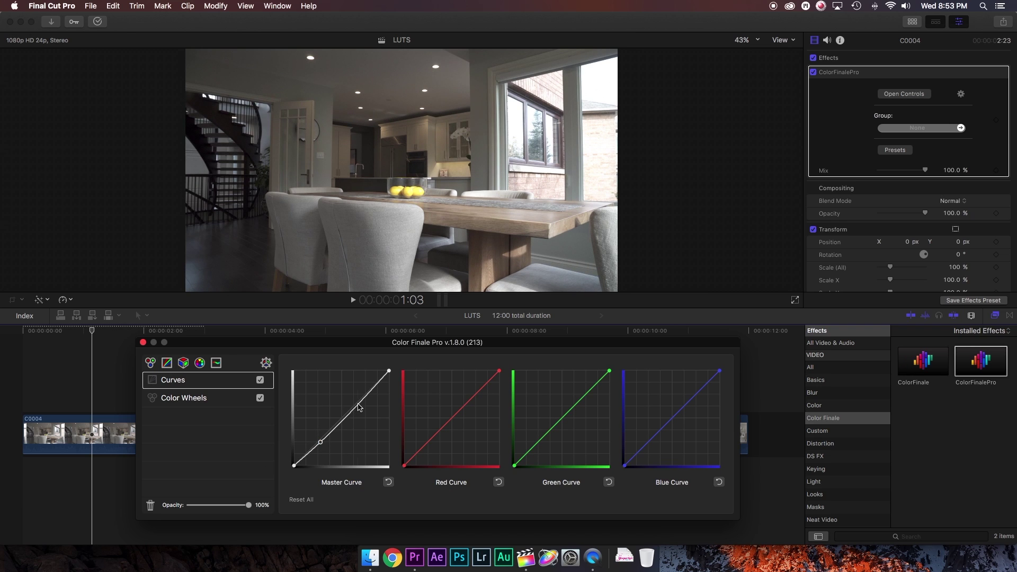
drag(359, 407, 357, 397)
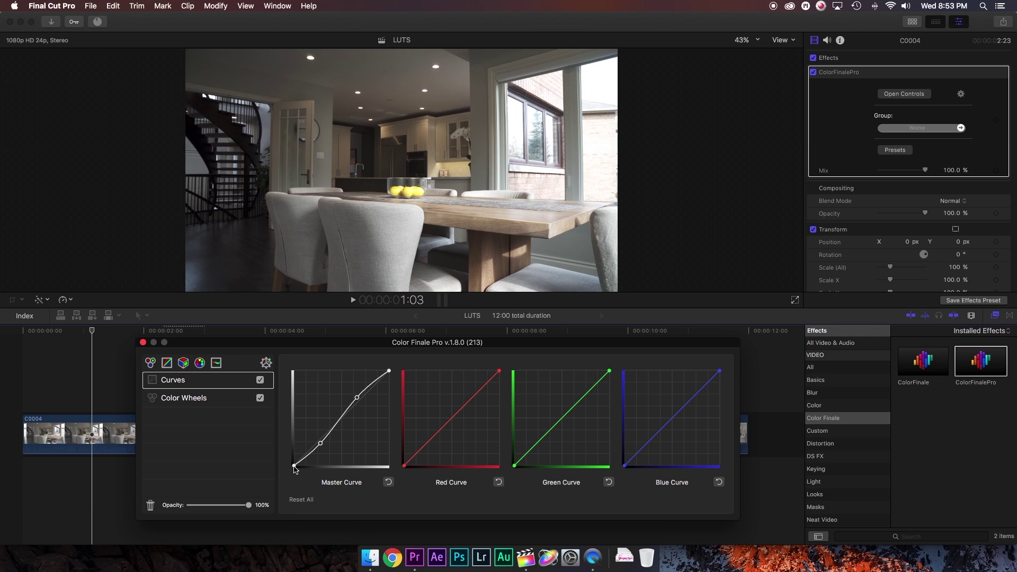
drag(294, 465, 283, 456)
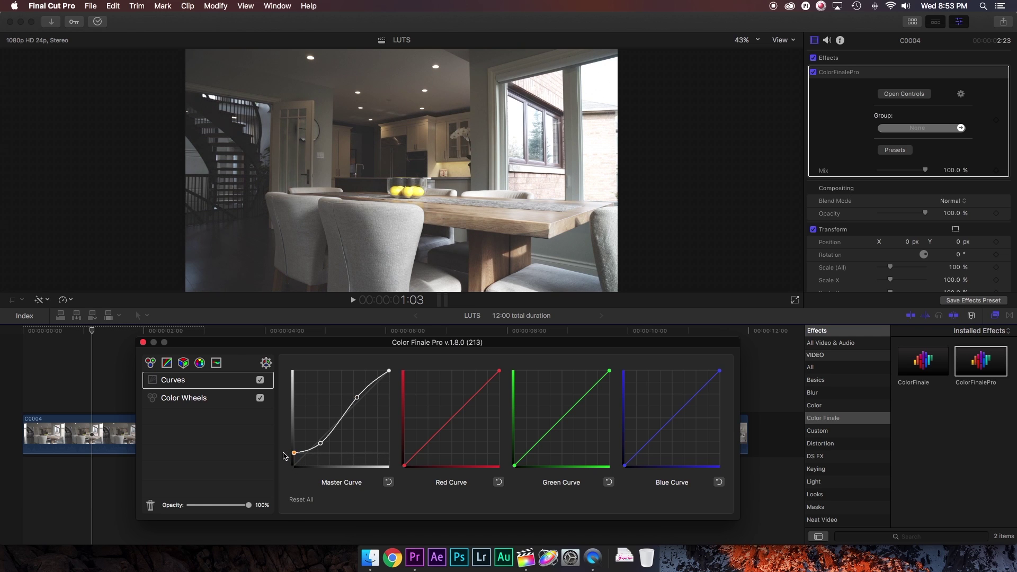
click(464, 409)
drag(445, 429, 443, 424)
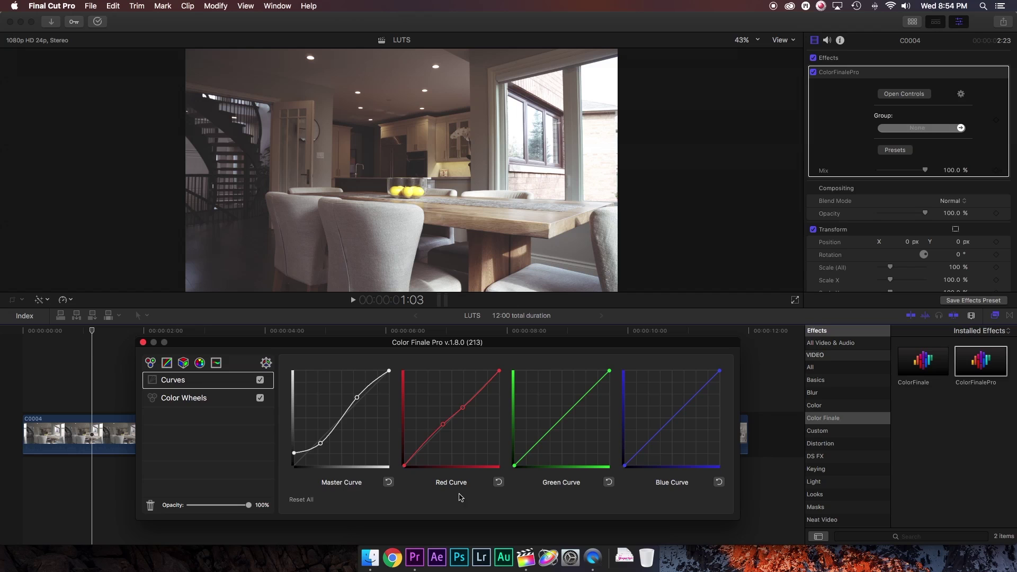
Step: Add a 6 Vectors layer and shift the yellow hue to 0.165, then adjust the red and blue hues
click(201, 364)
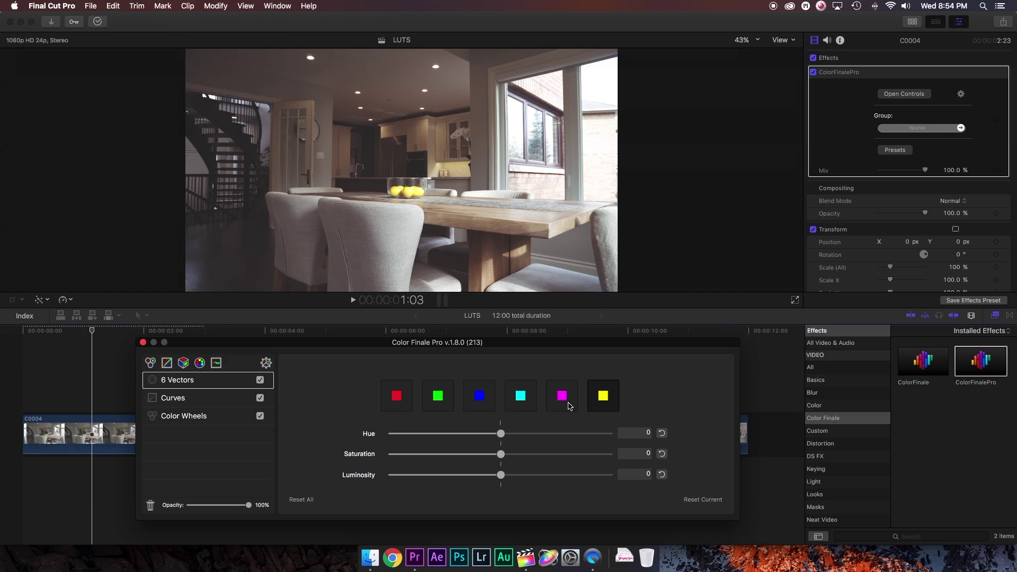
drag(501, 433, 522, 433)
click(412, 400)
click(479, 396)
click(520, 401)
click(216, 363)
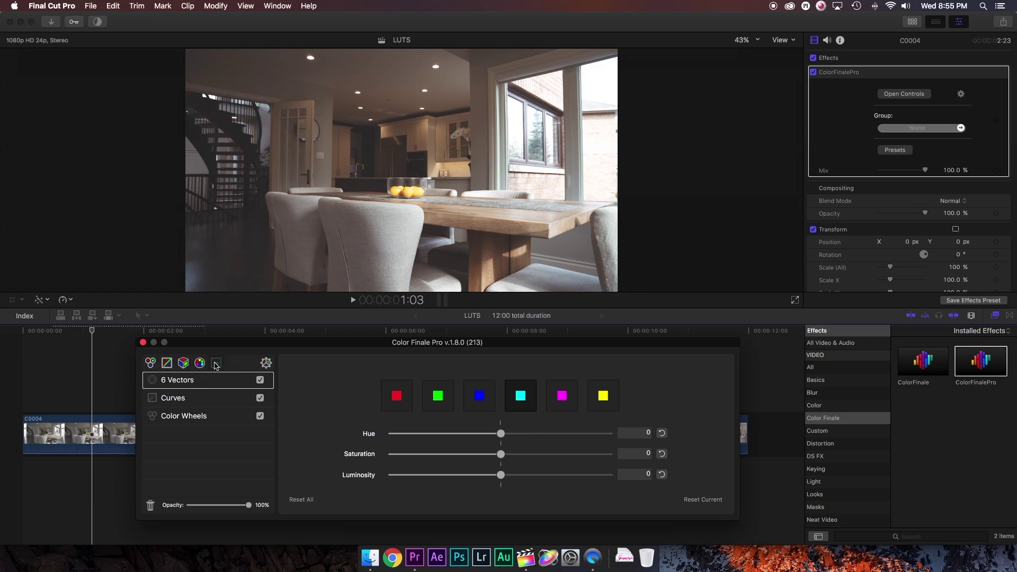
Step: Reshape the Sat vs Sat curve, raising its high-saturation side and slightly lowering its left end
super+click(540, 435)
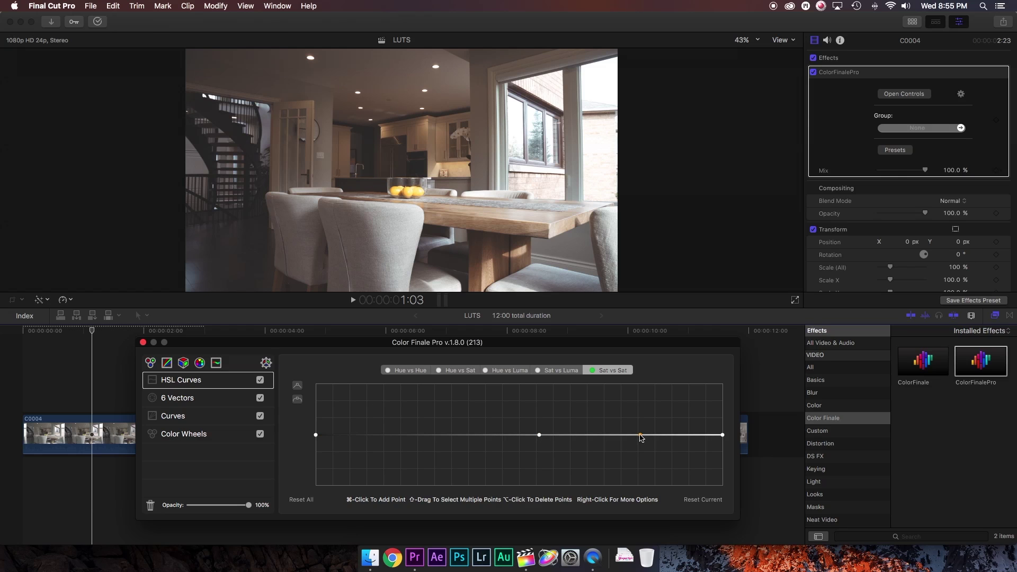
drag(641, 435, 643, 425)
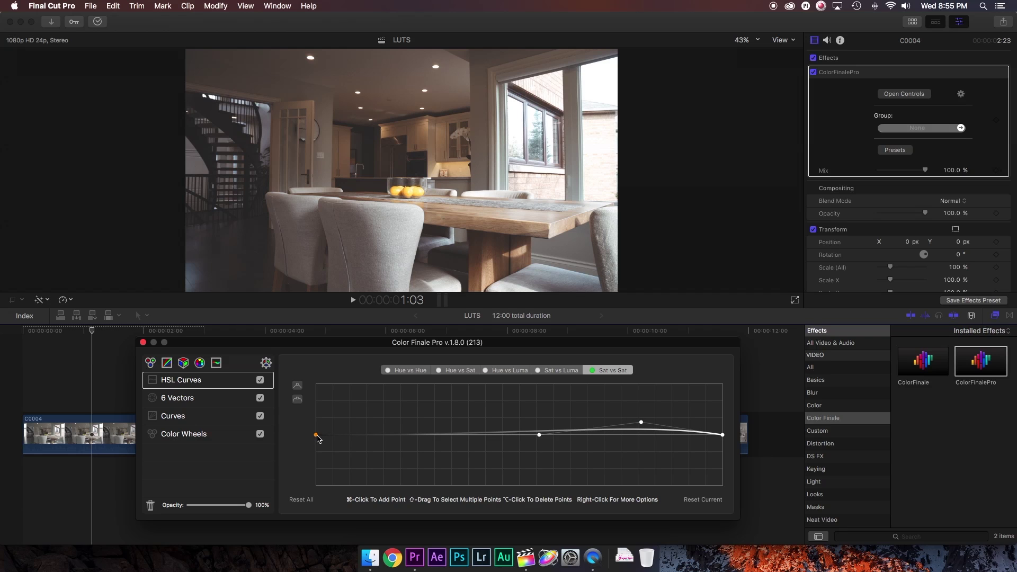
drag(318, 438, 316, 443)
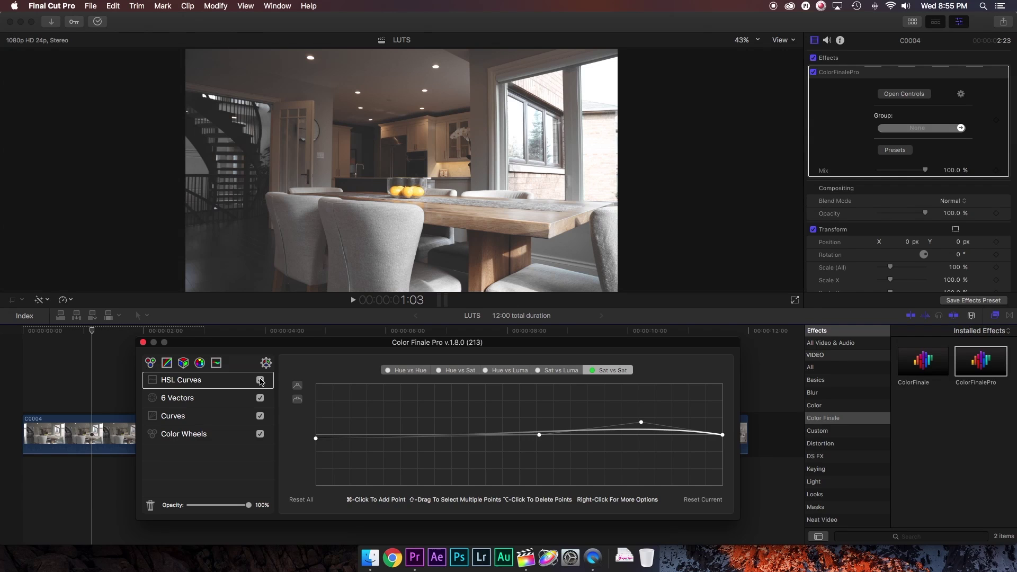
Step: Toggle the ColorFinalePro grade off and on to compare before and after, leaving it enabled
click(814, 74)
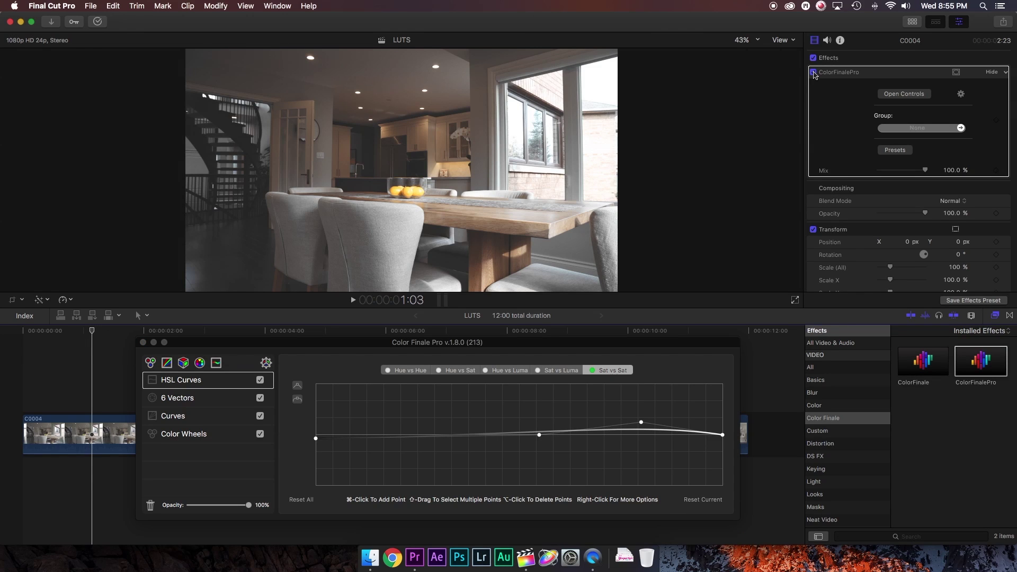
click(814, 73)
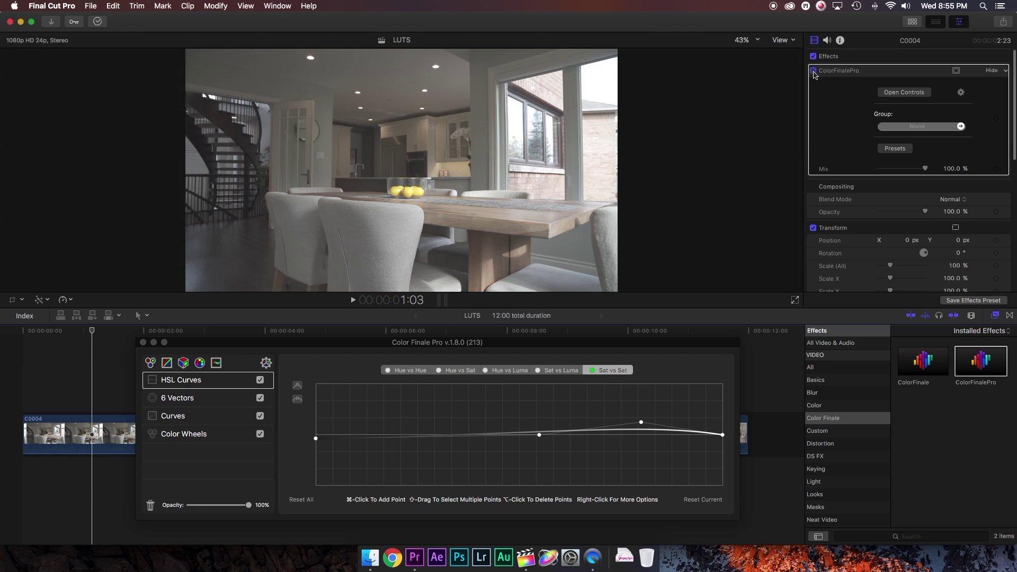
click(814, 72)
click(814, 72)
click(814, 72)
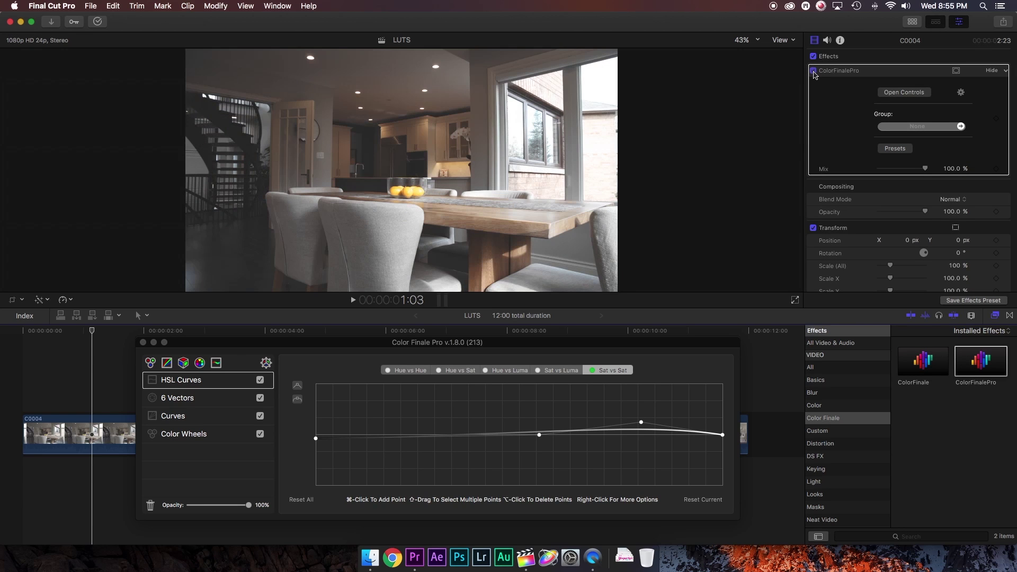
click(814, 72)
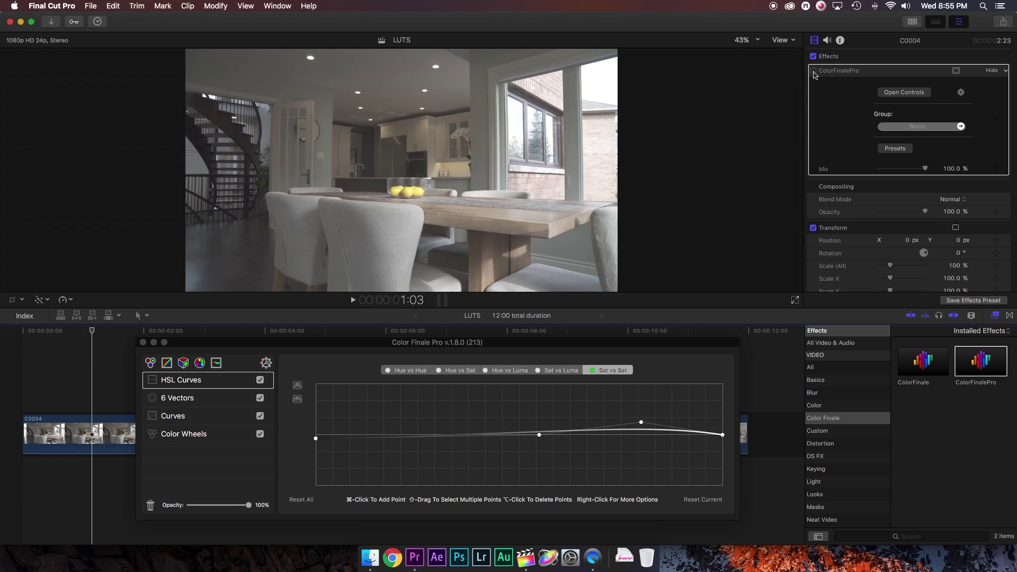
click(814, 72)
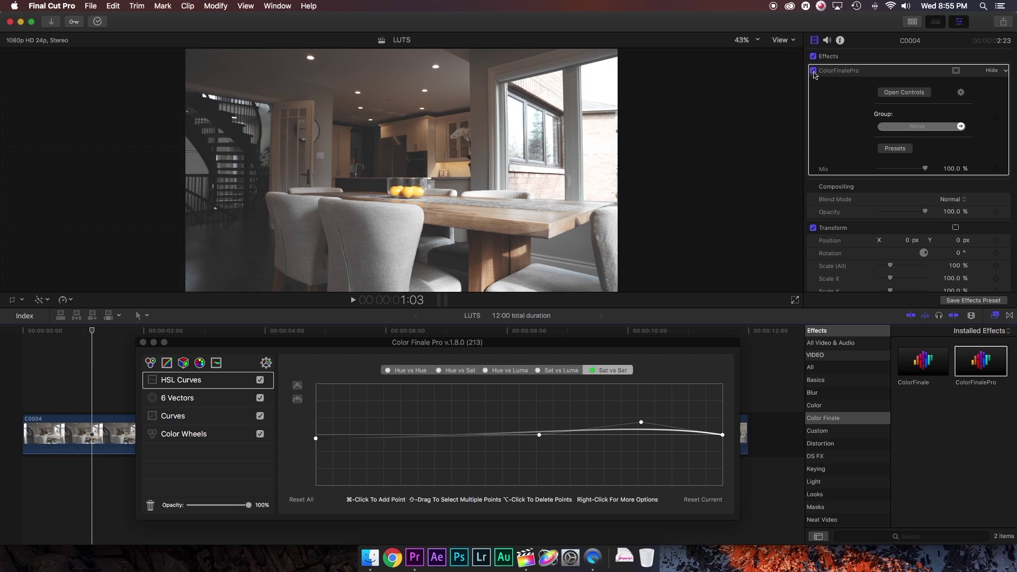
click(813, 71)
click(814, 71)
Step: Close the Color Finale Pro window and choose Export as LUT from the effect's options
click(815, 75)
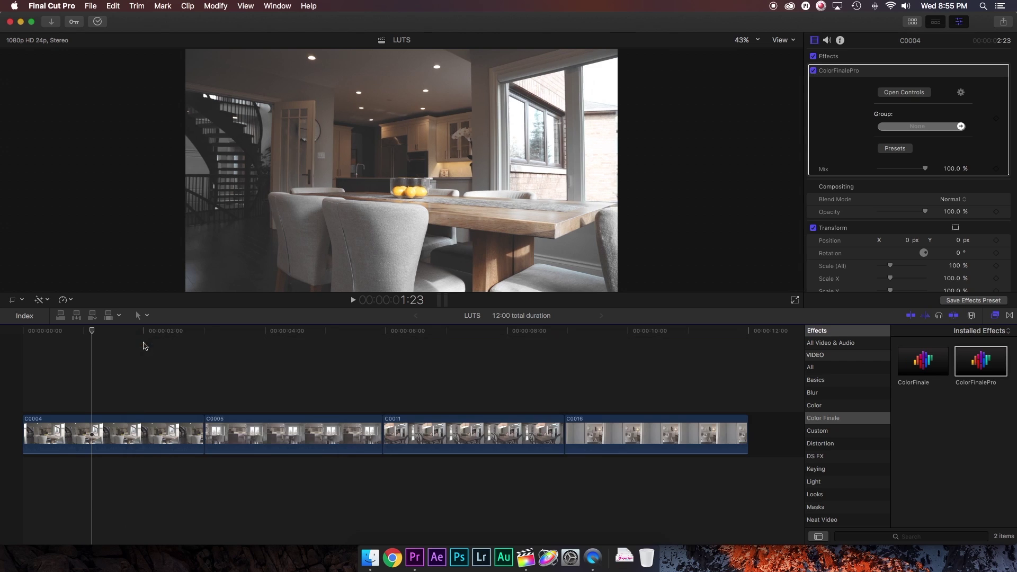
click(962, 94)
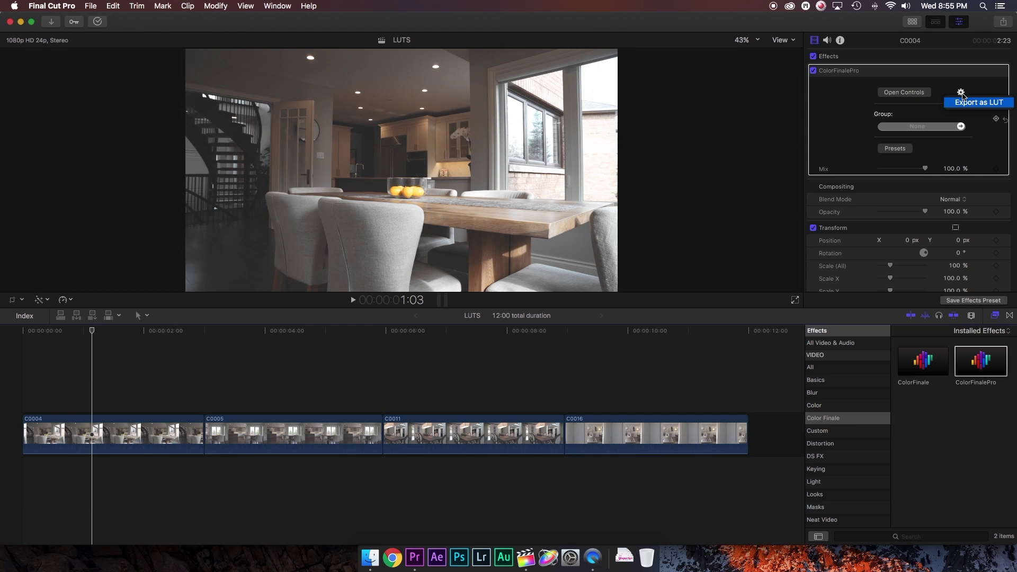
click(972, 104)
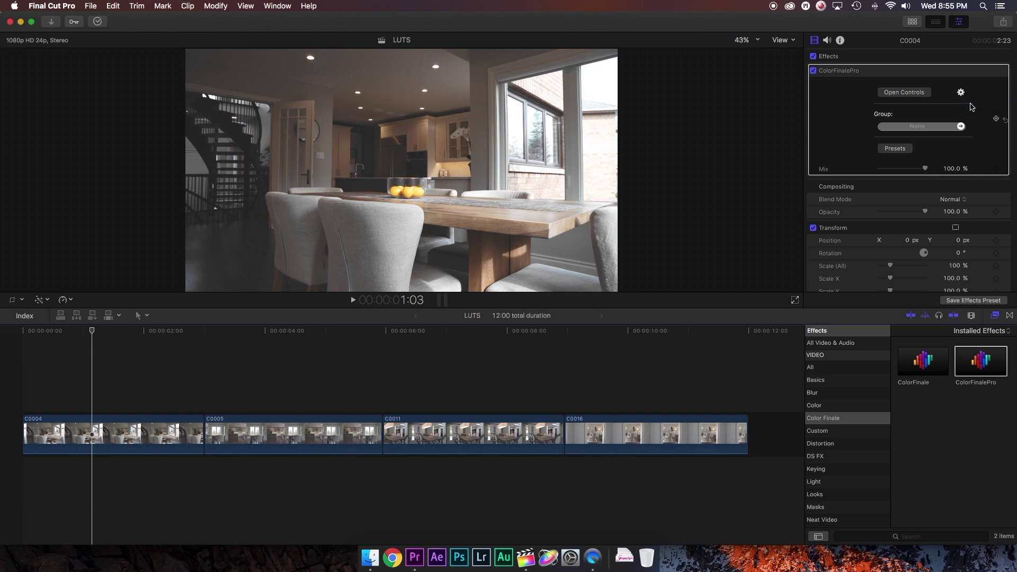
Step: Save the grade as 'Real Estate' at 65x65x65 cube resolution in the CUSTOM LUTS folder
click(458, 108)
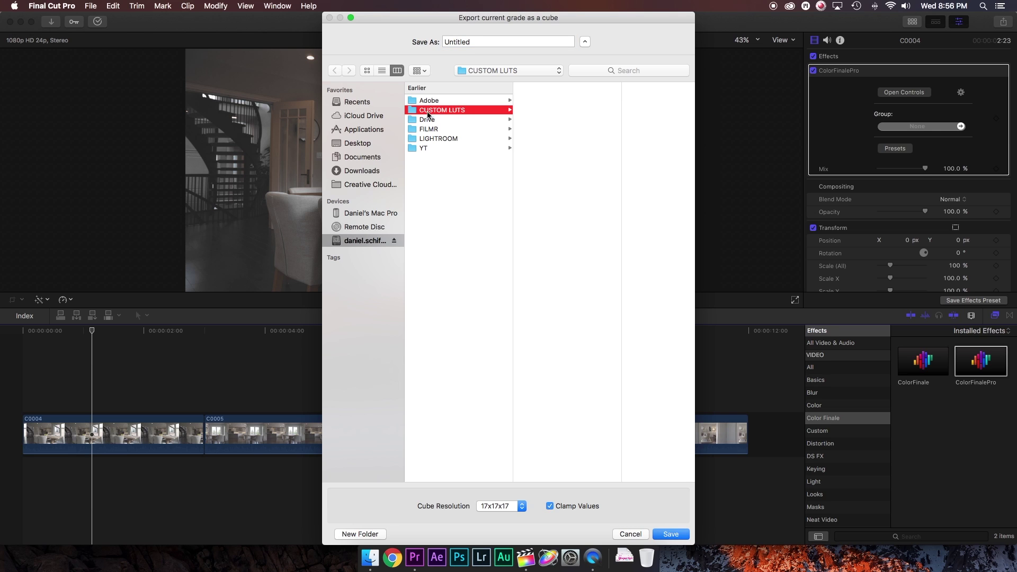
click(473, 42)
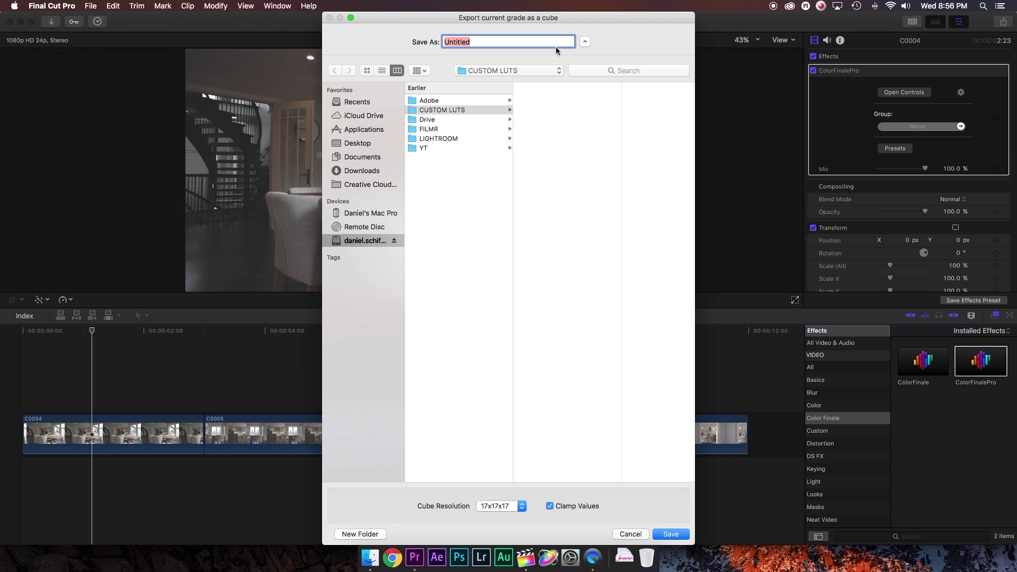
text(Real Estate)
click(511, 513)
click(513, 529)
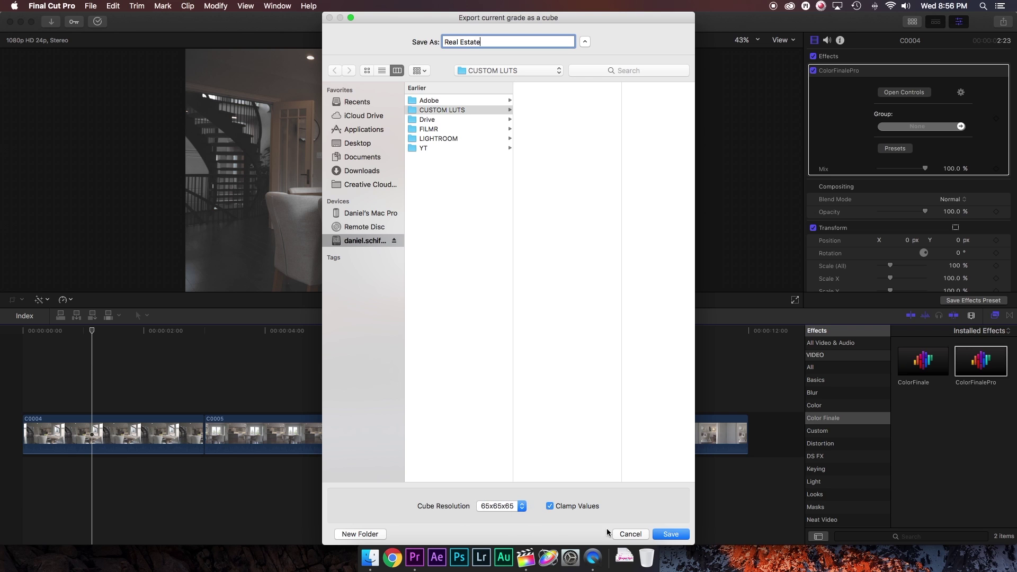
click(678, 537)
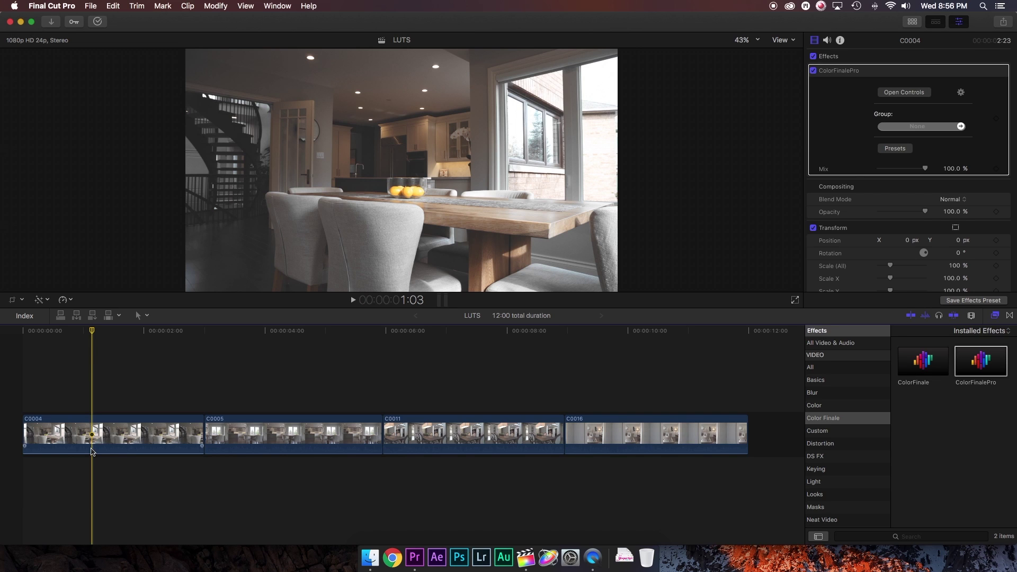
Step: Apply ColorFinalePro to clip C0005, add a LUT Utility layer, and launch the LUT Manager
click(294, 434)
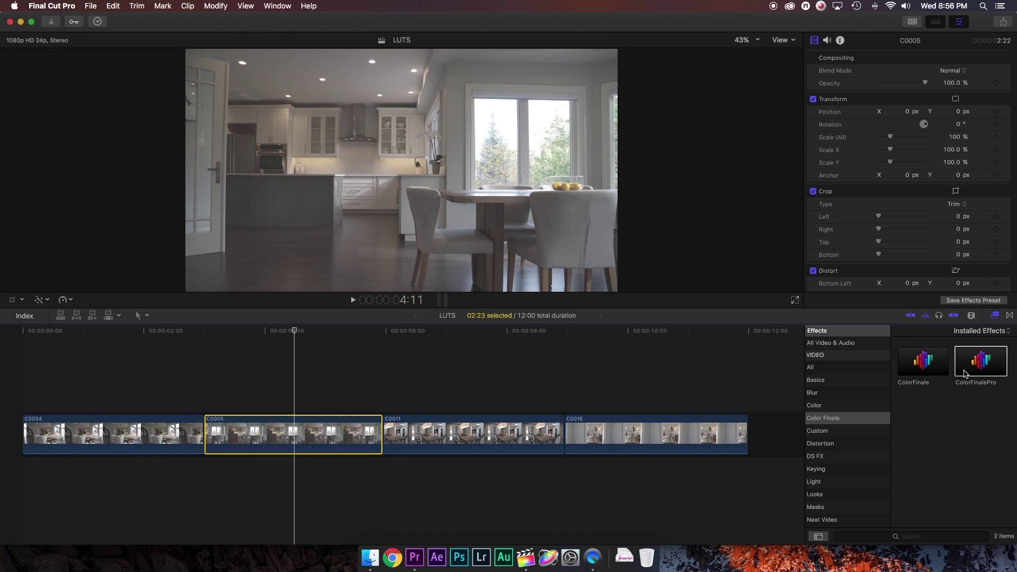
drag(975, 365, 312, 431)
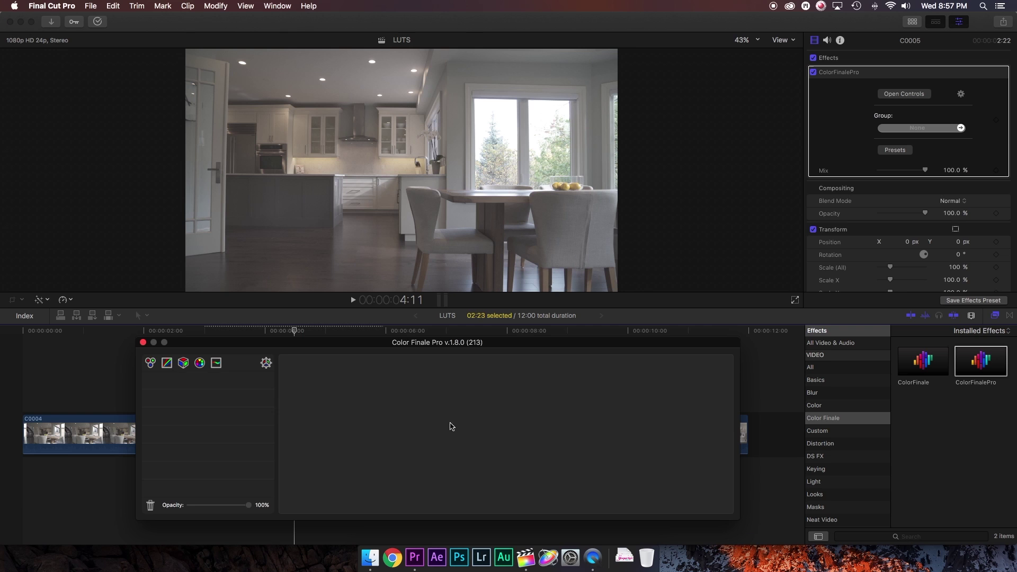
click(186, 365)
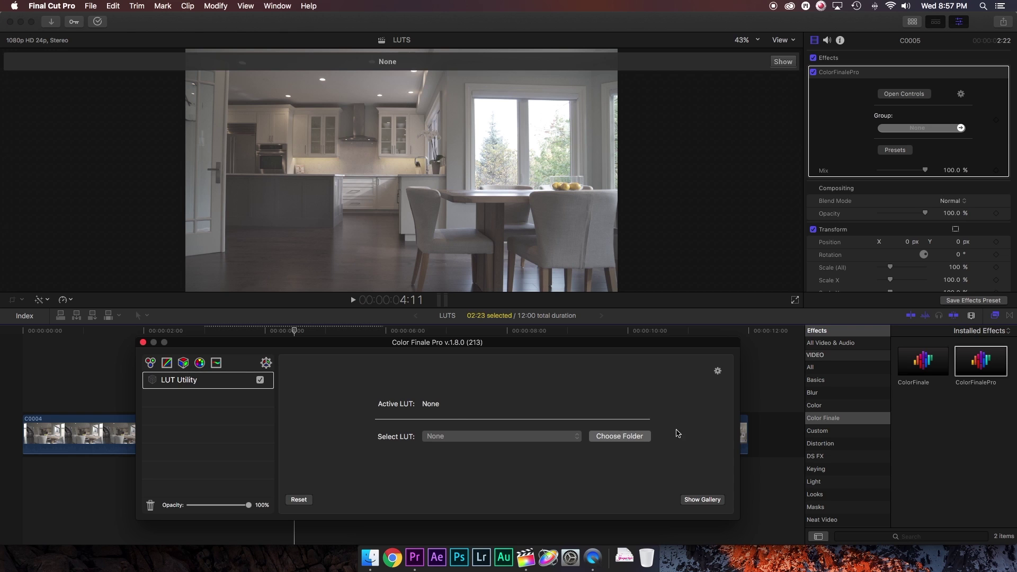
click(718, 371)
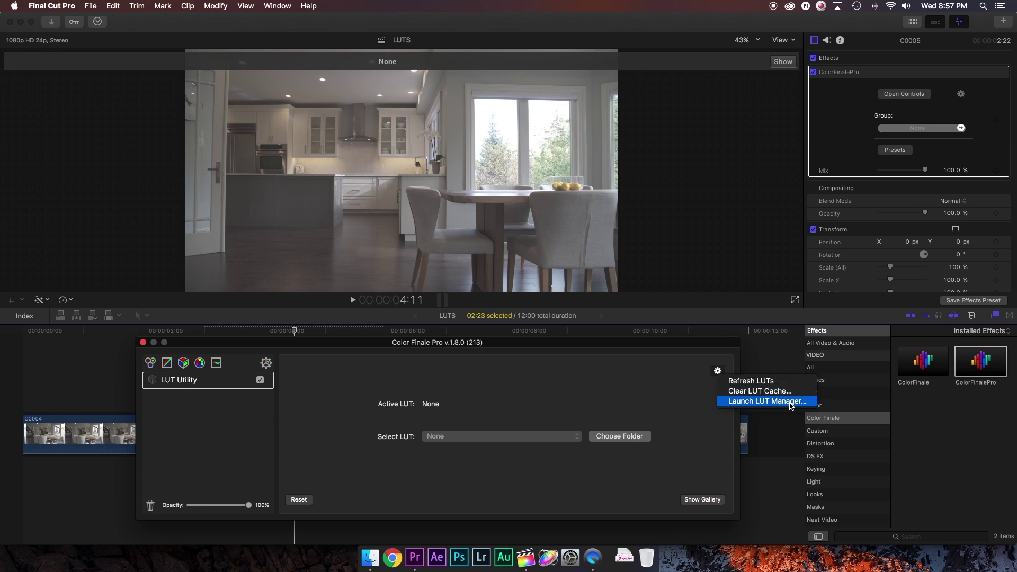
click(791, 401)
Step: Create a new LUT group named CUSTOM
click(355, 395)
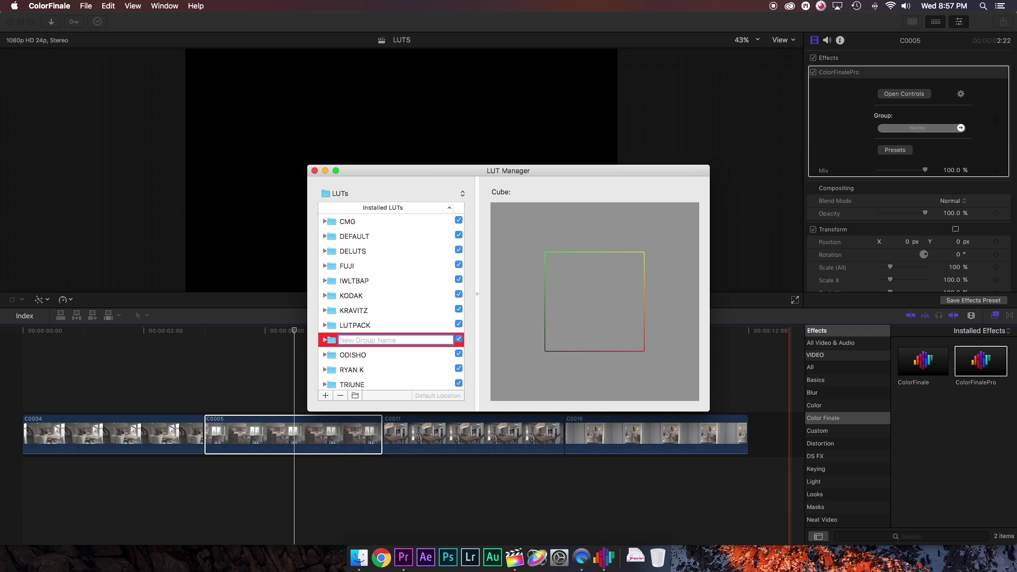
text(CUSTOM)
key(Return)
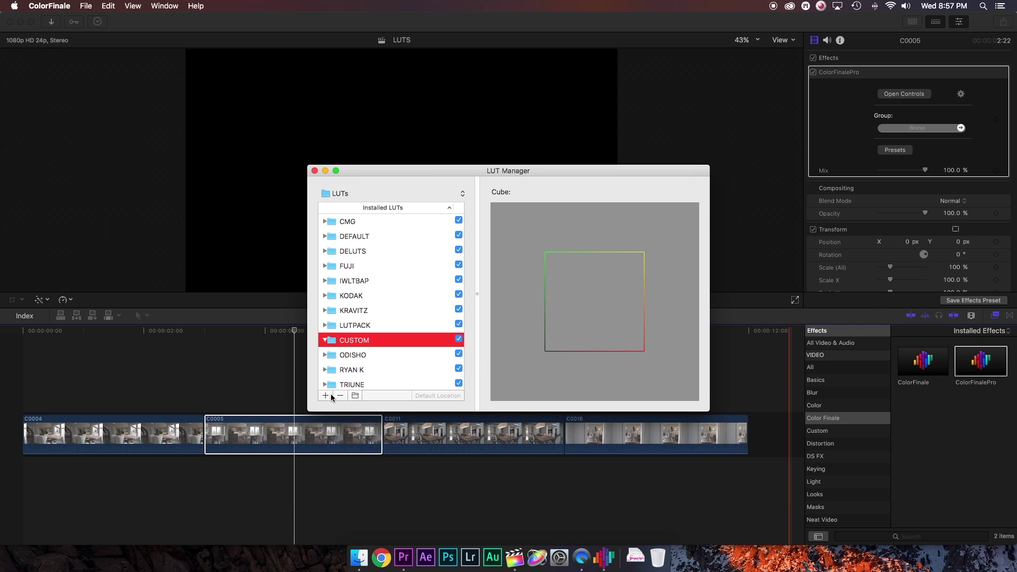
Step: Import Real Estate.cube from CUSTOM LUTS into the CUSTOM group, then collapse the group
click(324, 395)
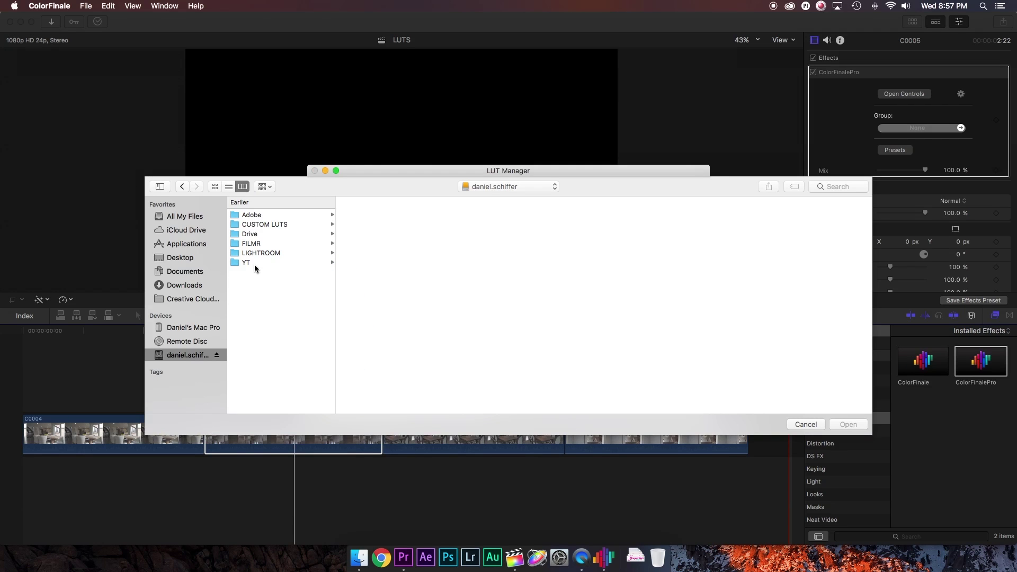
click(264, 224)
click(373, 216)
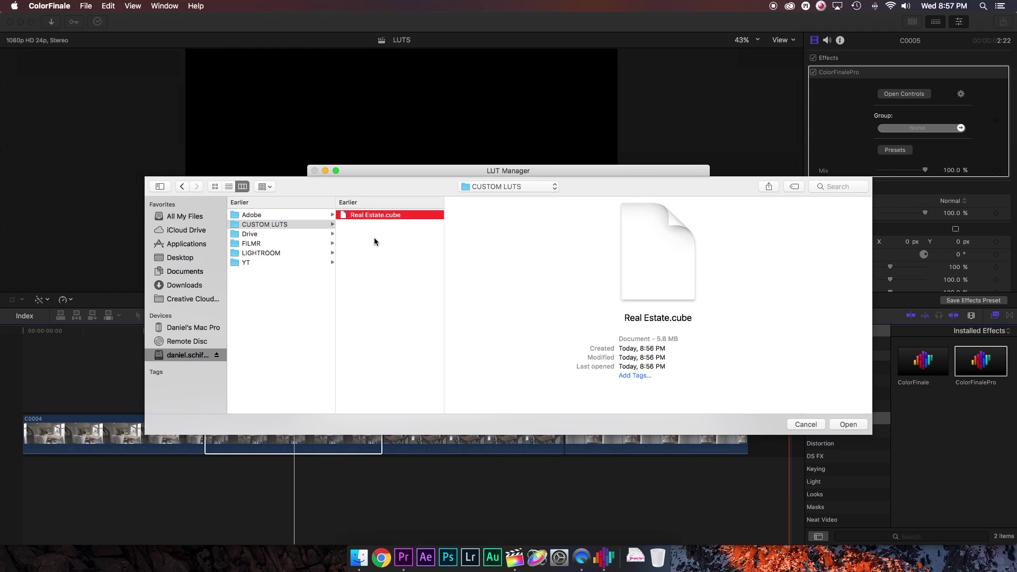
click(848, 424)
drag(380, 243, 357, 237)
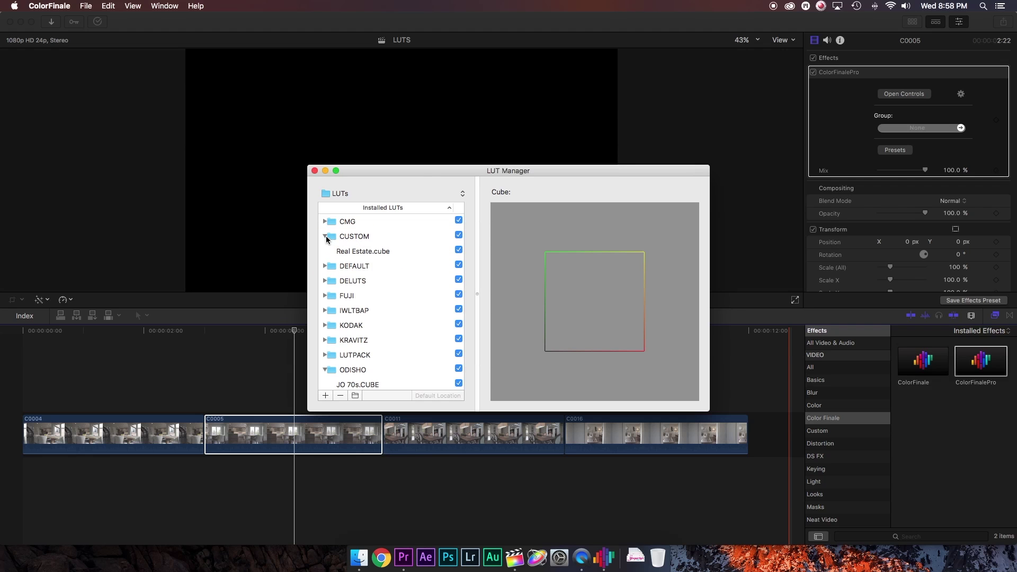
click(326, 236)
Step: Close the LUT Manager, apply the Real Estate LUT to clip C0005, and close Color Finale Pro
click(315, 171)
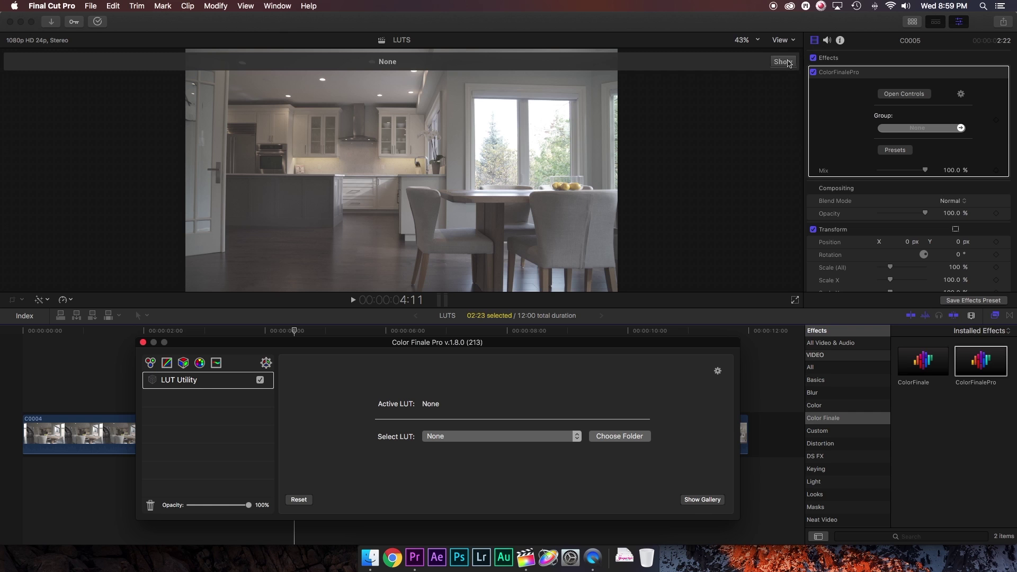
click(783, 62)
double_click(338, 172)
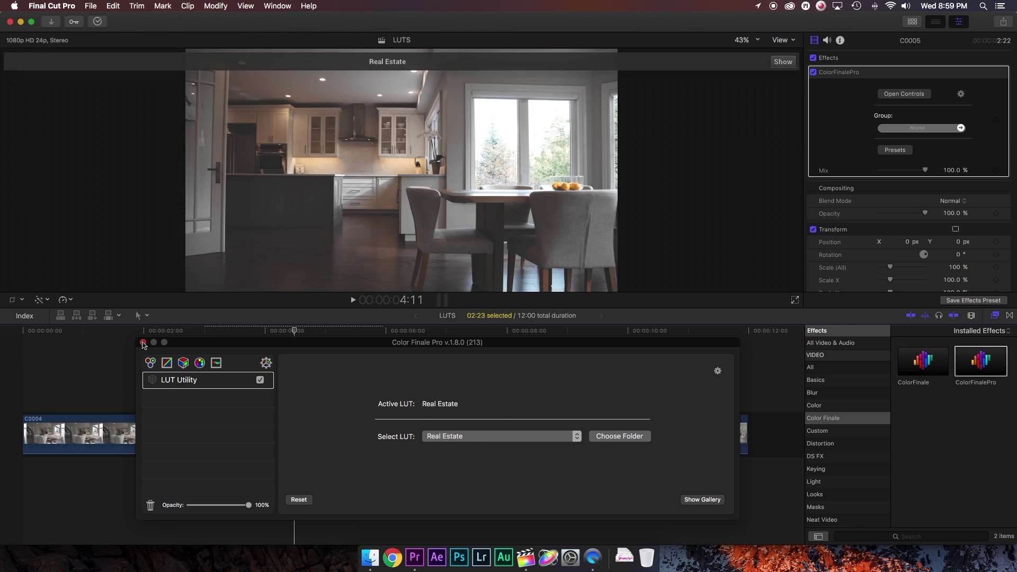
click(143, 342)
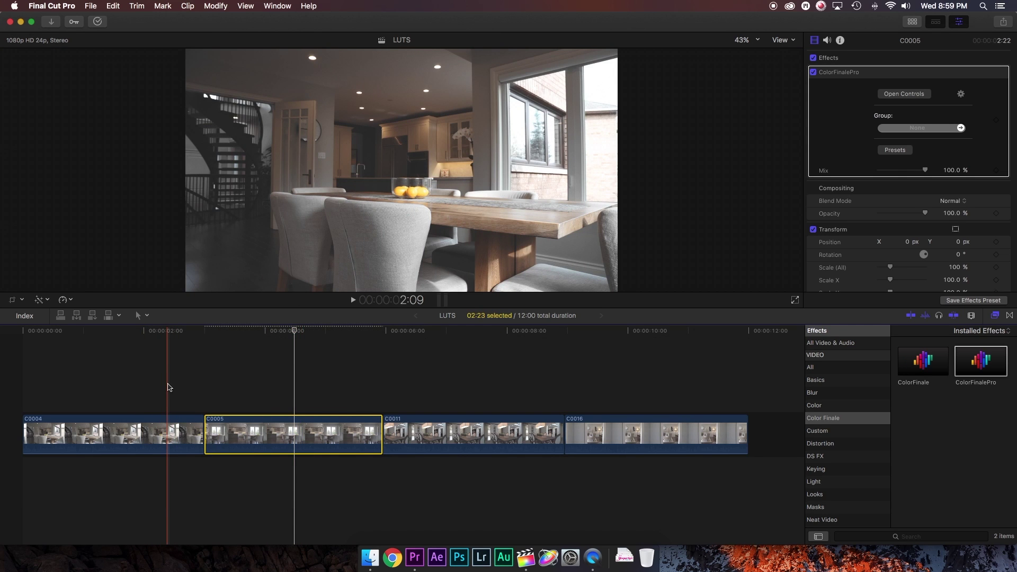
Step: Clear the clip selection, then select clip C0004
click(326, 353)
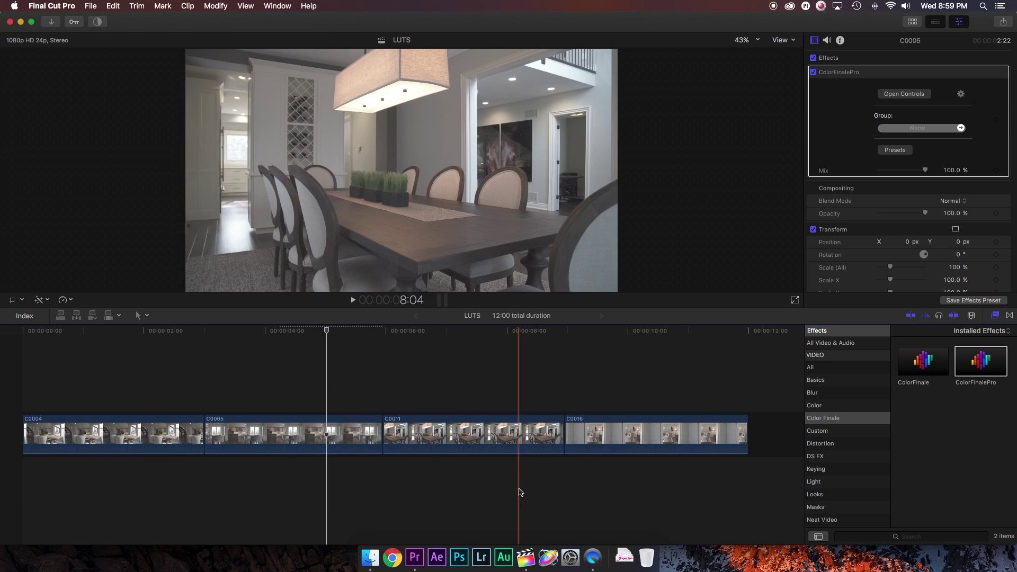
click(275, 438)
click(171, 434)
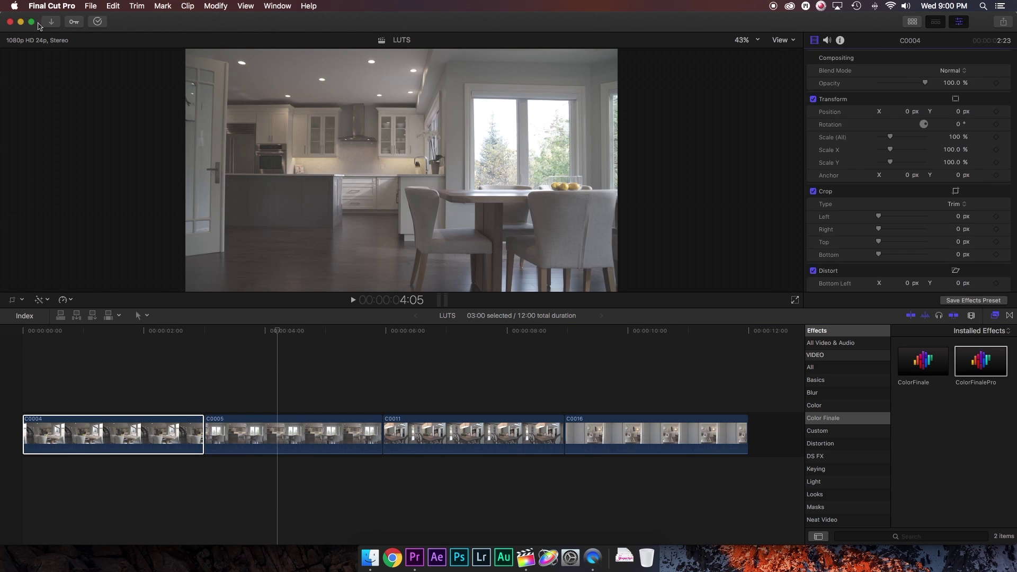
Step: Place a Look Grade title above all clips and apply Color Finale Pro to it
click(913, 22)
drag(167, 91, 19, 379)
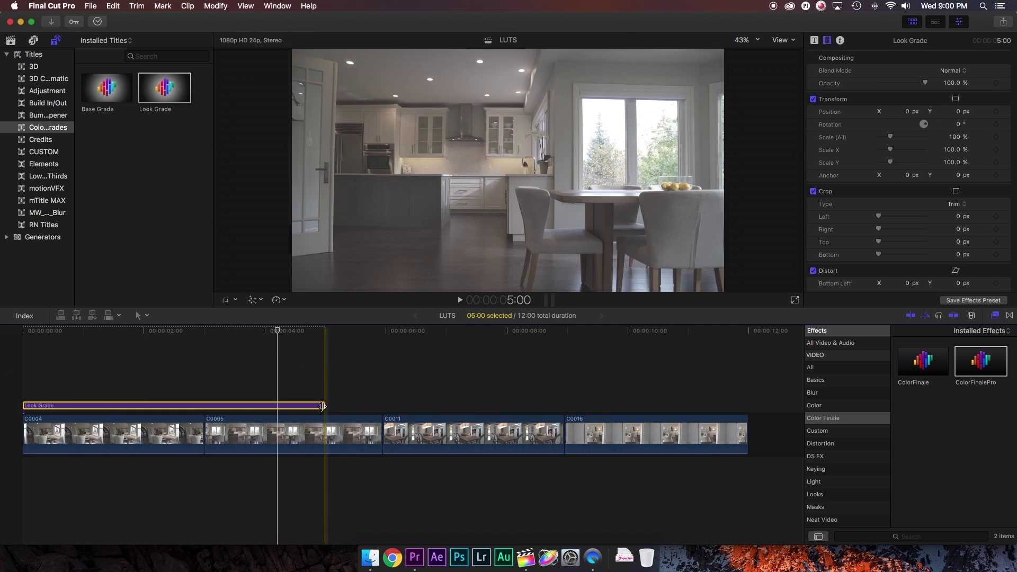
click(136, 407)
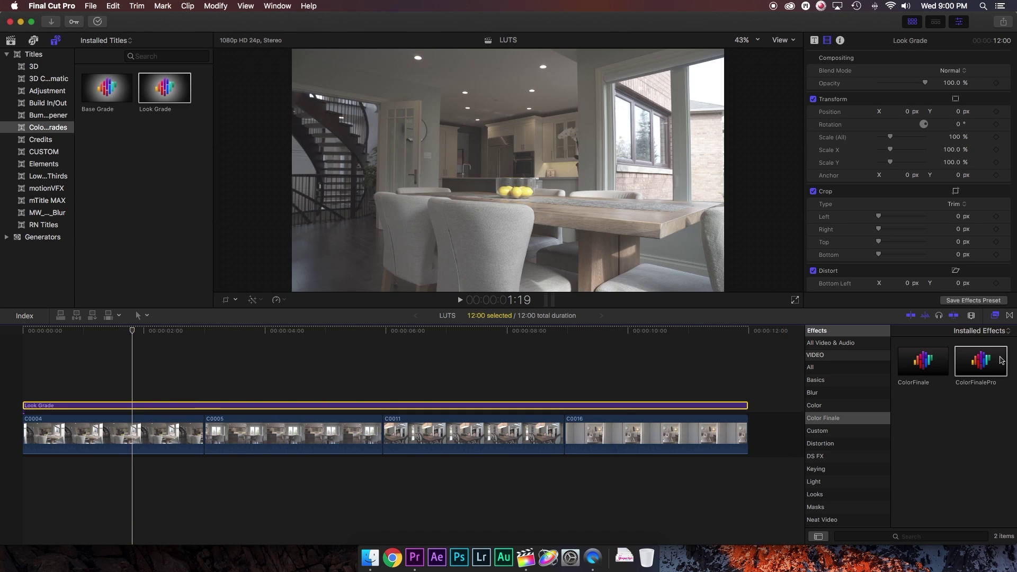
drag(1001, 360, 397, 408)
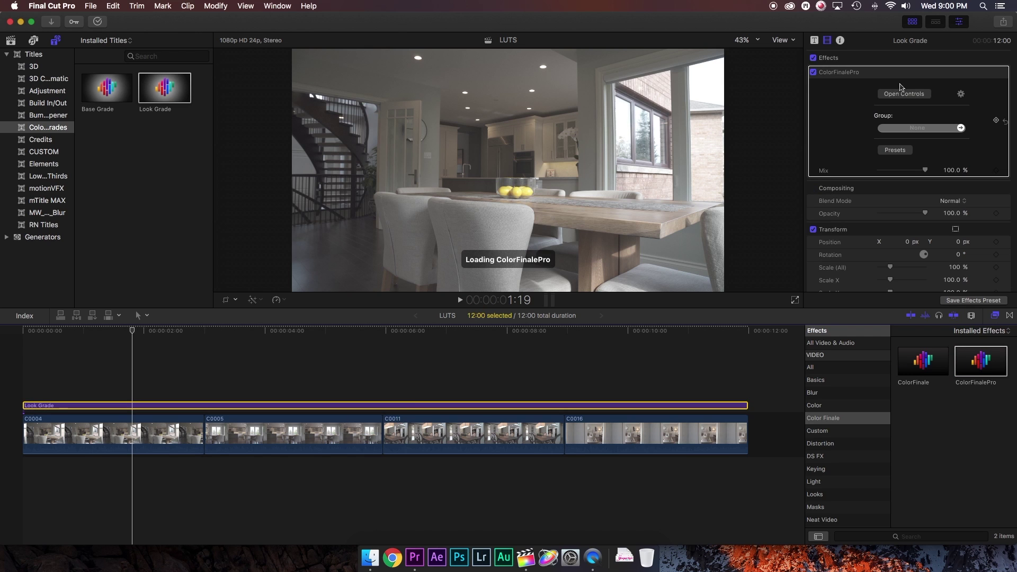
Step: Add a LUT Utility layer set to the Real Estate LUT, then close Color Finale Pro
click(902, 93)
click(183, 363)
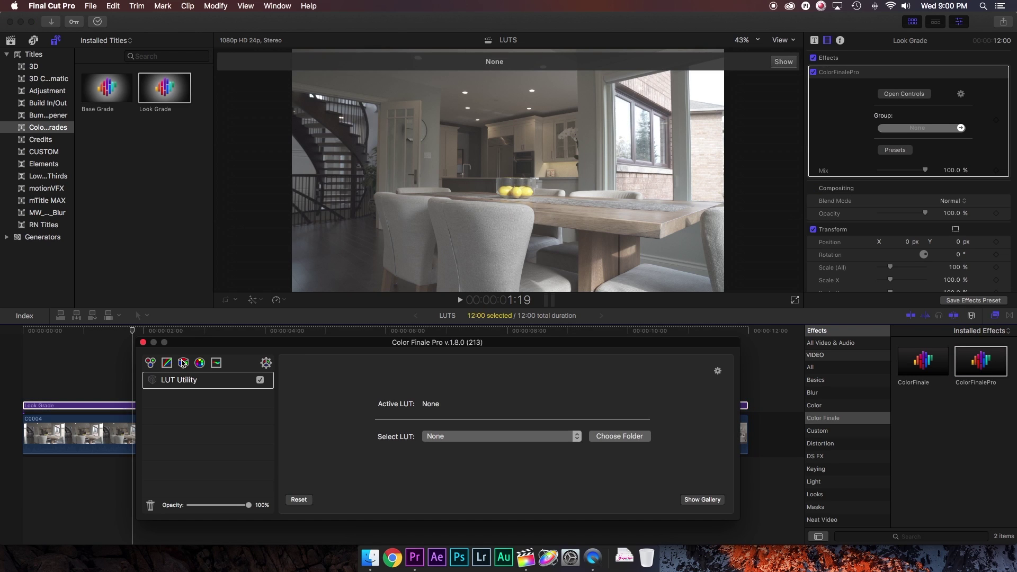
click(784, 61)
click(467, 144)
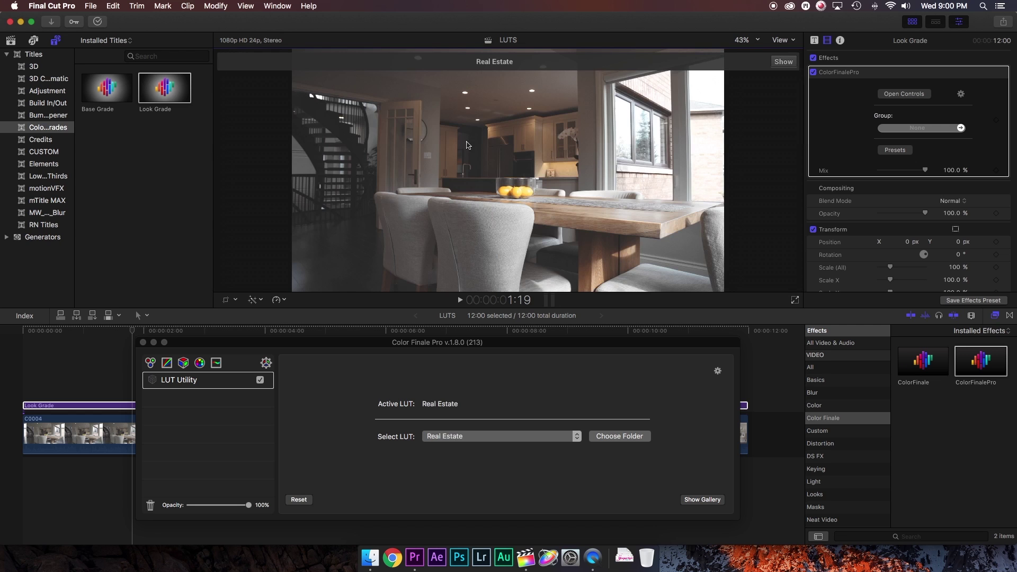
click(143, 344)
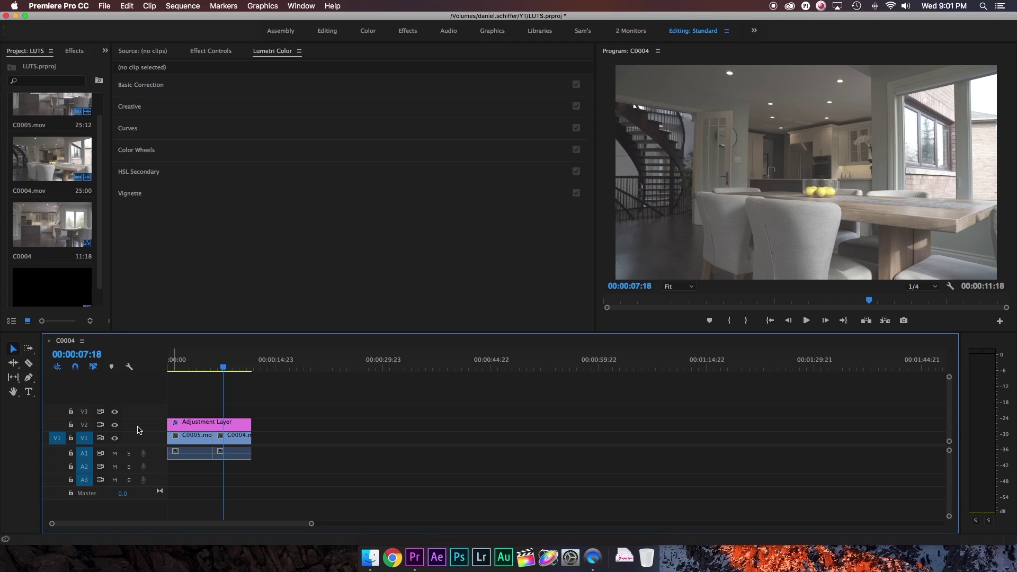
Step: With the adjustment layer selected at 00:00:04:21, load Real Estate.cube as the Lumetri Creative look
click(183, 425)
click(202, 364)
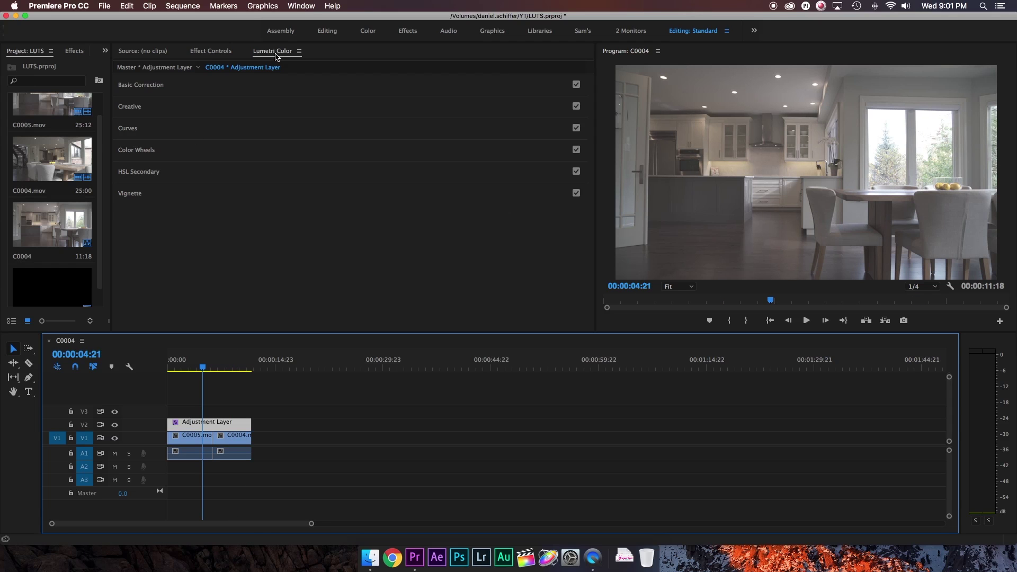
click(129, 106)
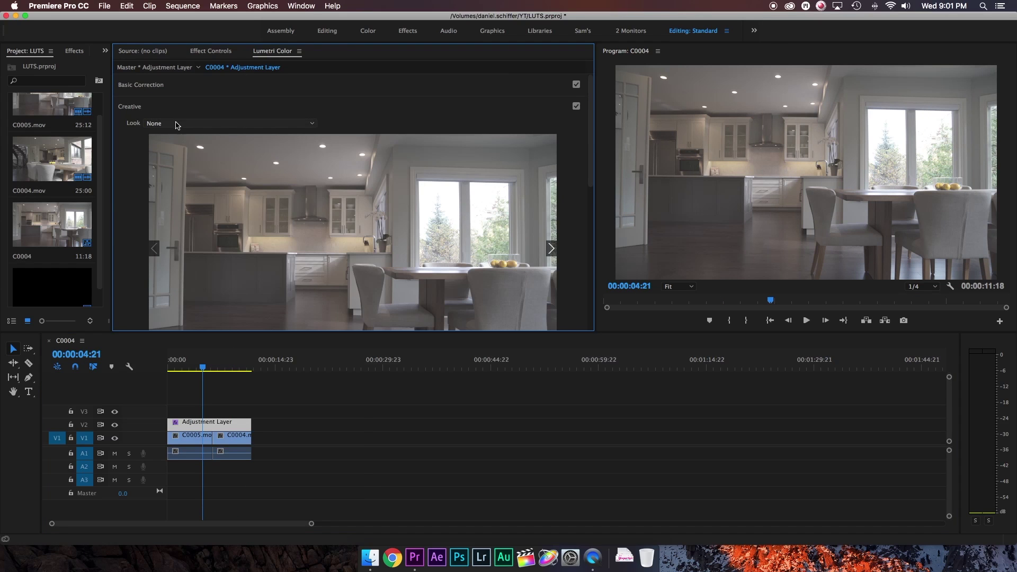
click(175, 124)
click(173, 152)
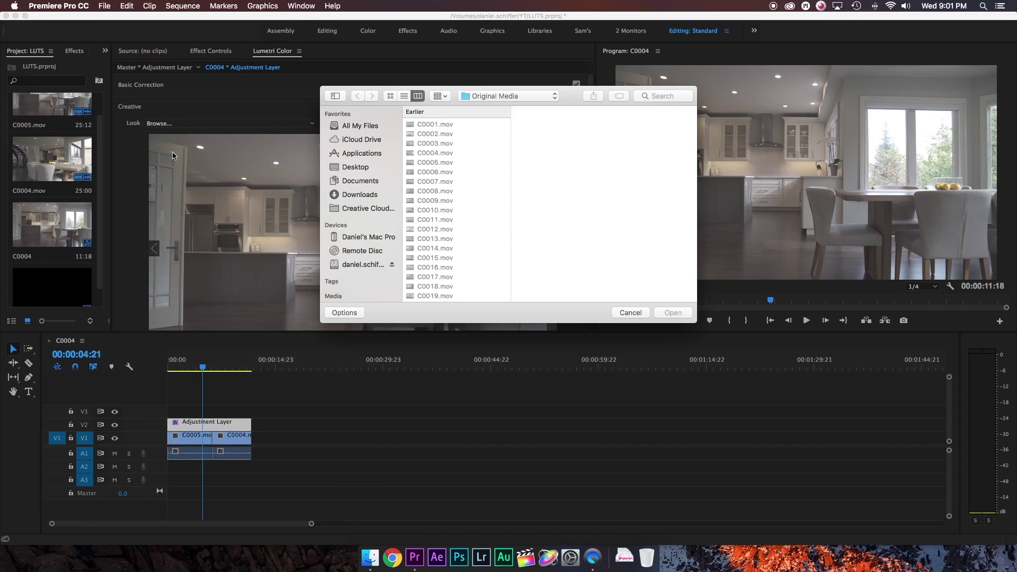
click(559, 125)
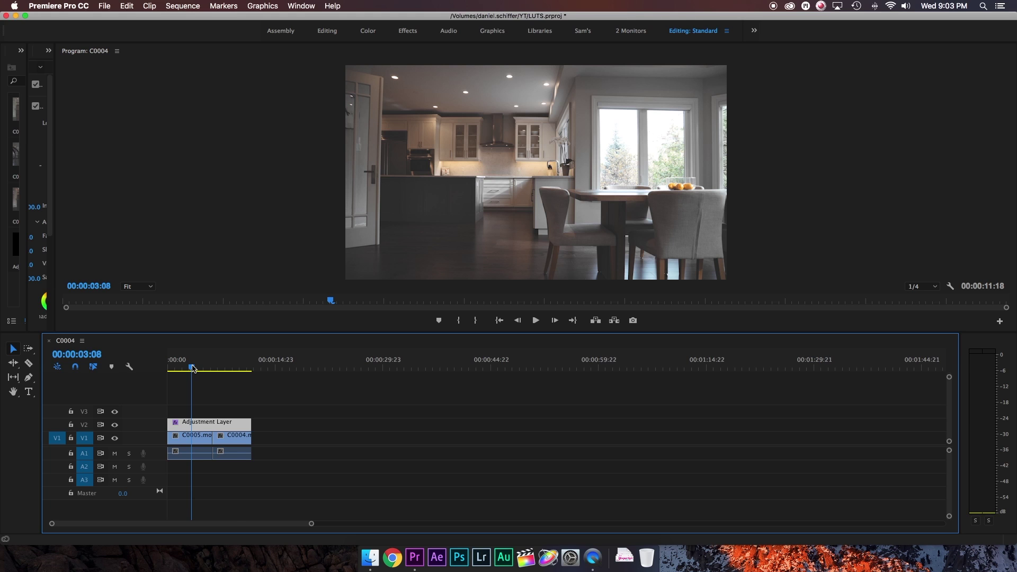
click(233, 369)
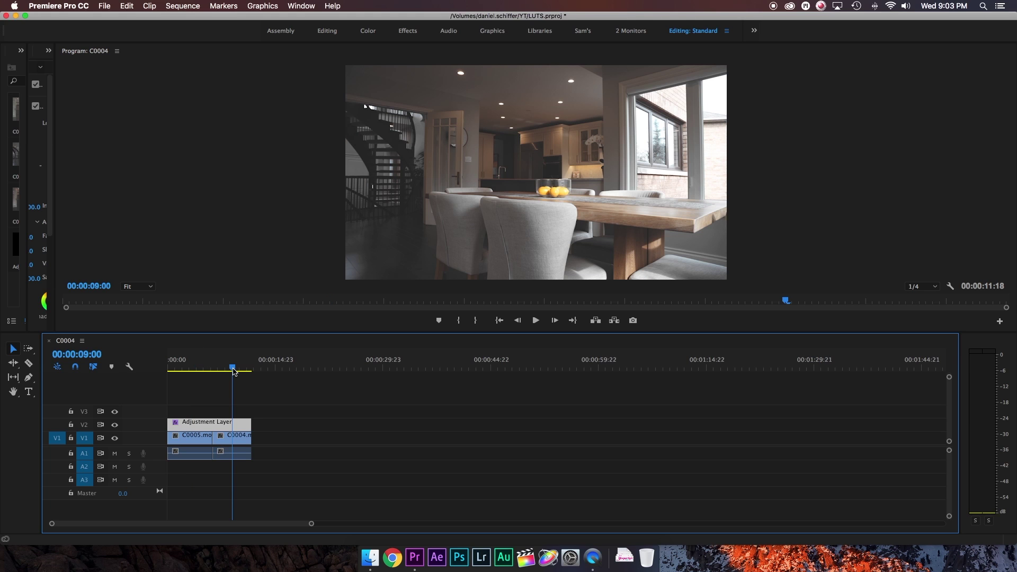